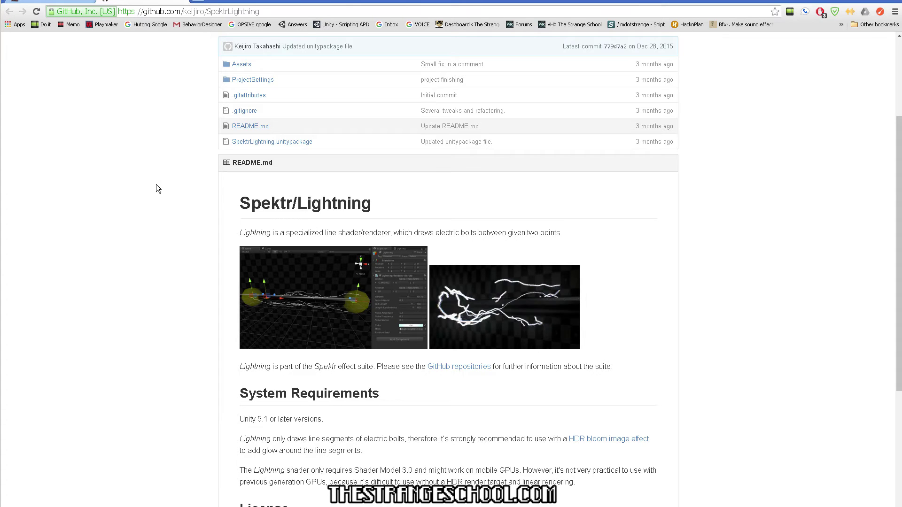
Switch to the Playmaker forum topic and scroll to the Spektr Lightning post's GitHub link.
scroll(142, 185, "down", 1)
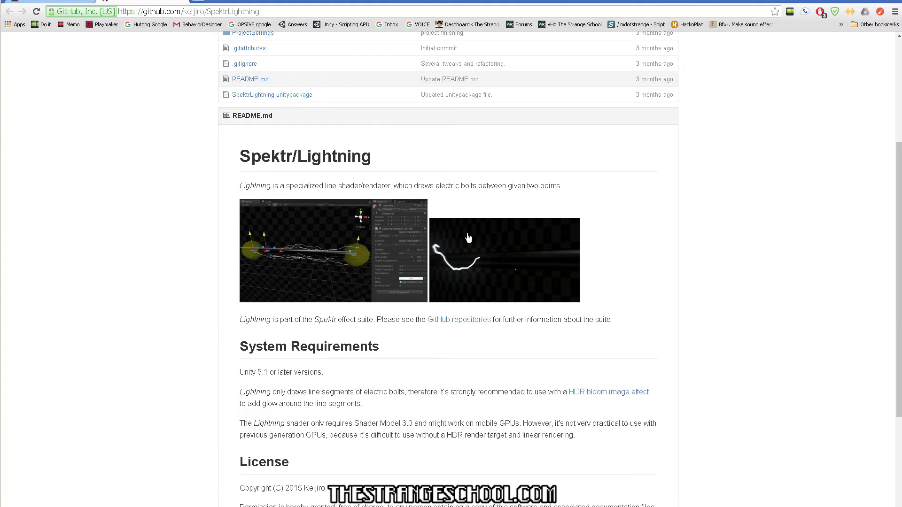
scroll(211, 220, "up", 4)
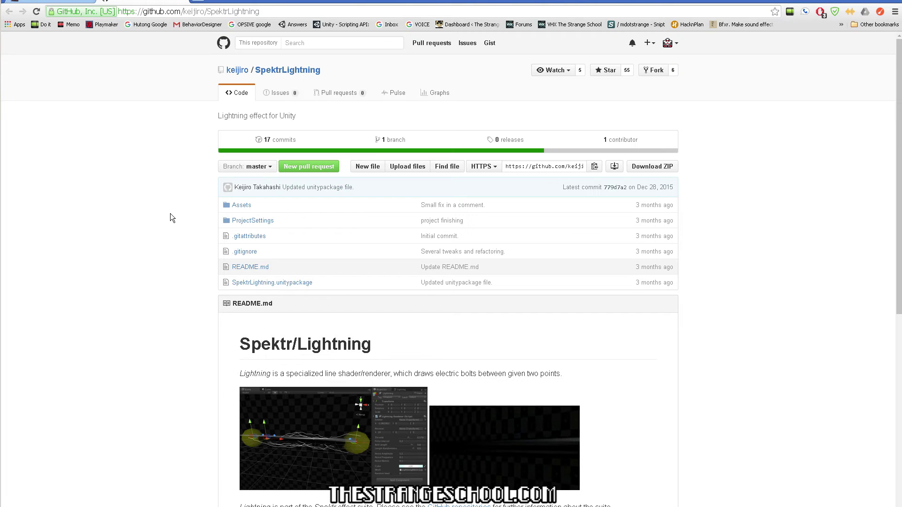
scroll(171, 216, "down", 8)
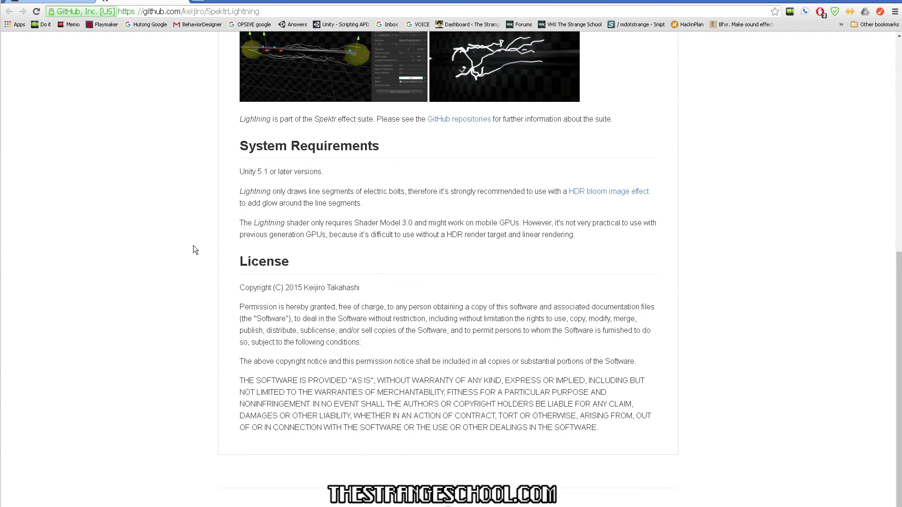
scroll(288, 268, "up", 8)
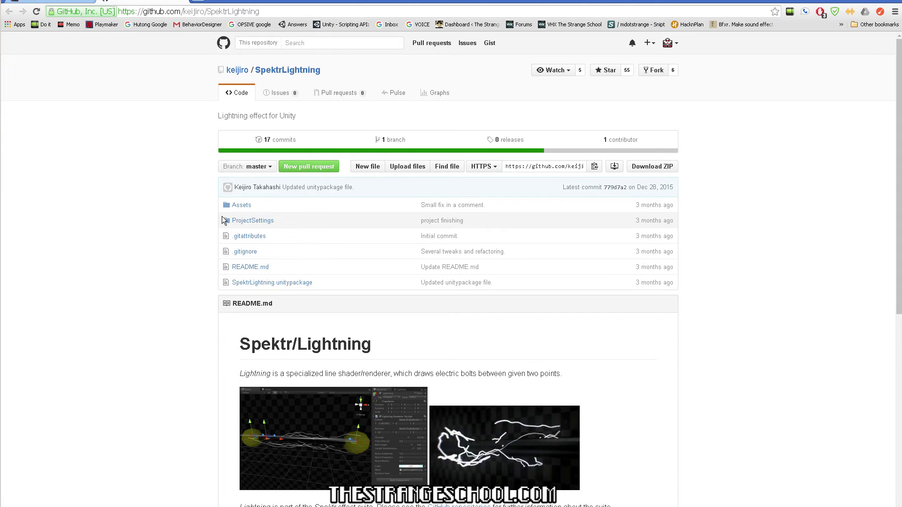
scroll(133, 219, "down", 1)
scroll(141, 213, "up", 1)
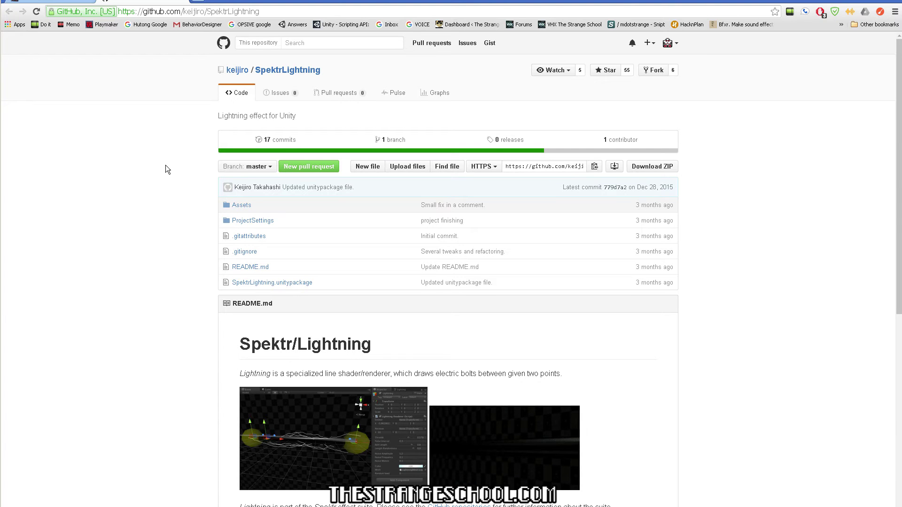
scroll(169, 174, "down", 4)
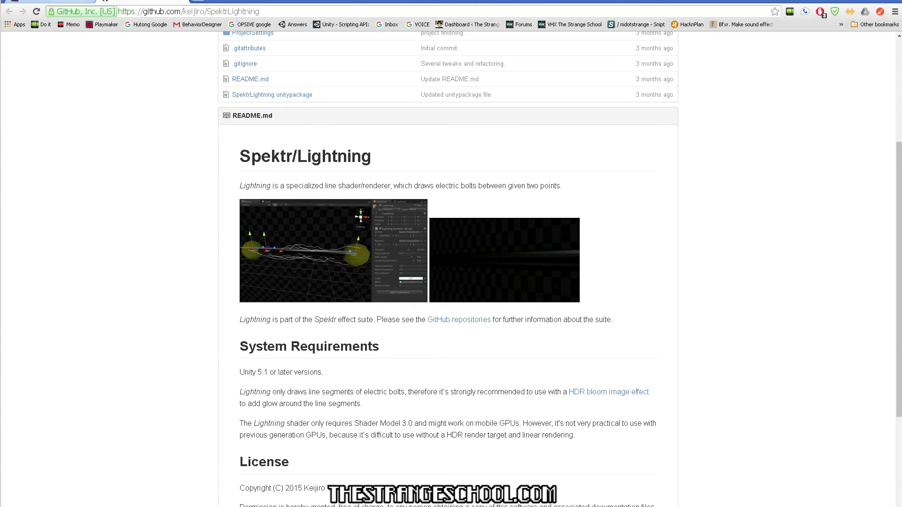
key("ctrl+Tab")
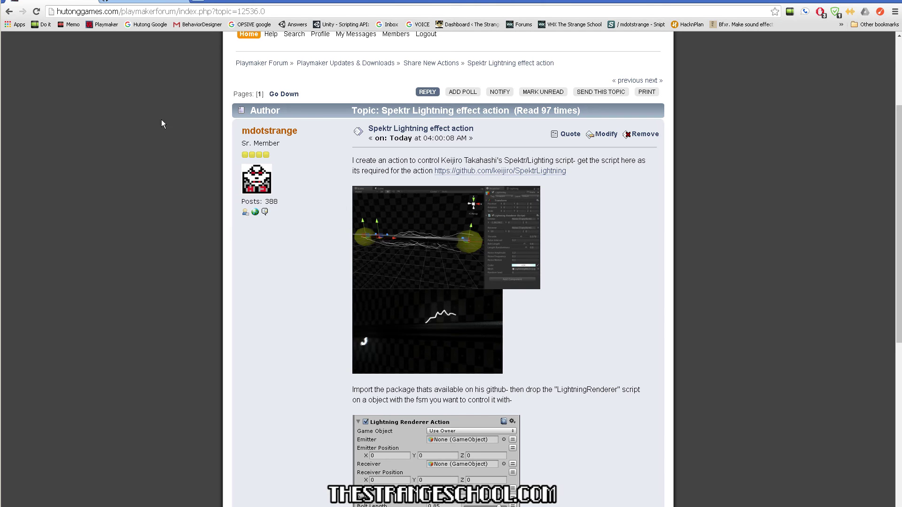
scroll(305, 251, "up", 3)
scroll(306, 253, "down", 2)
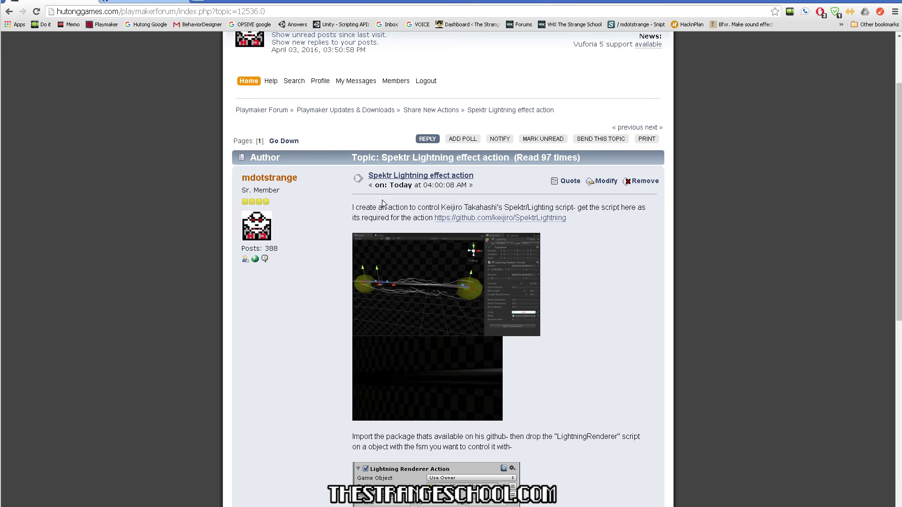
scroll(382, 200, "down", 2)
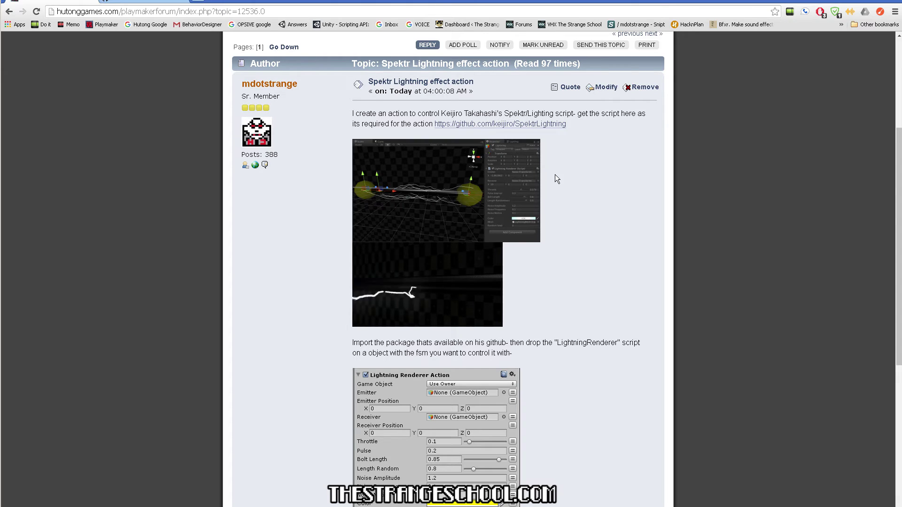
scroll(335, 373, "down", 1)
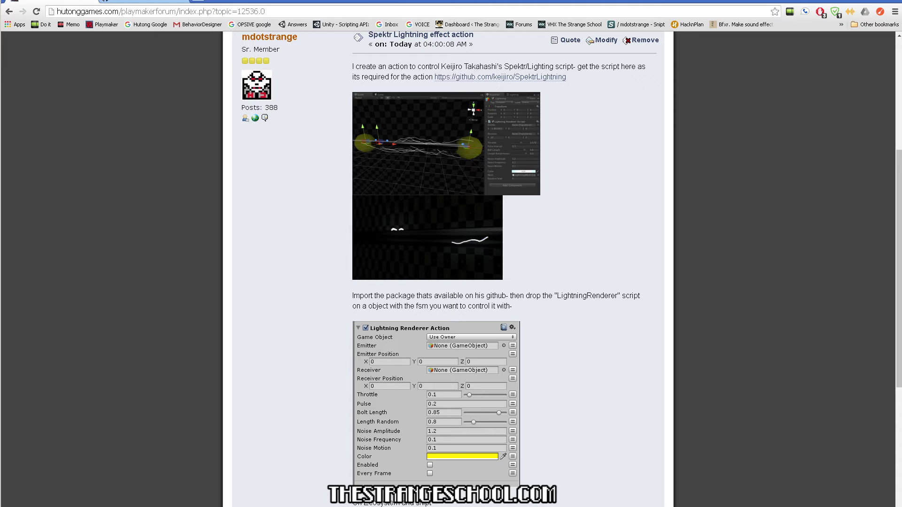
scroll(334, 253, "up", 3)
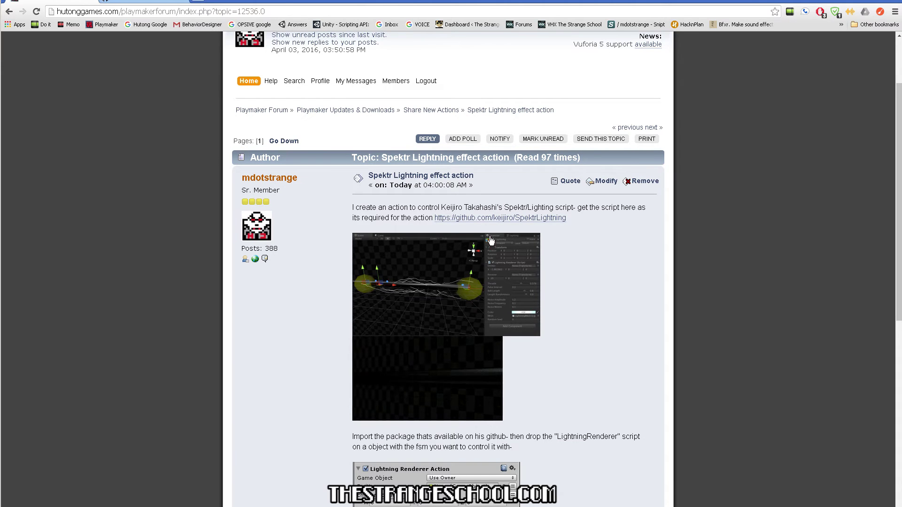
Open the SpektrLightning GitHub repository link in a new tab and switch to it.
right_click(498, 219)
left_click(536, 224)
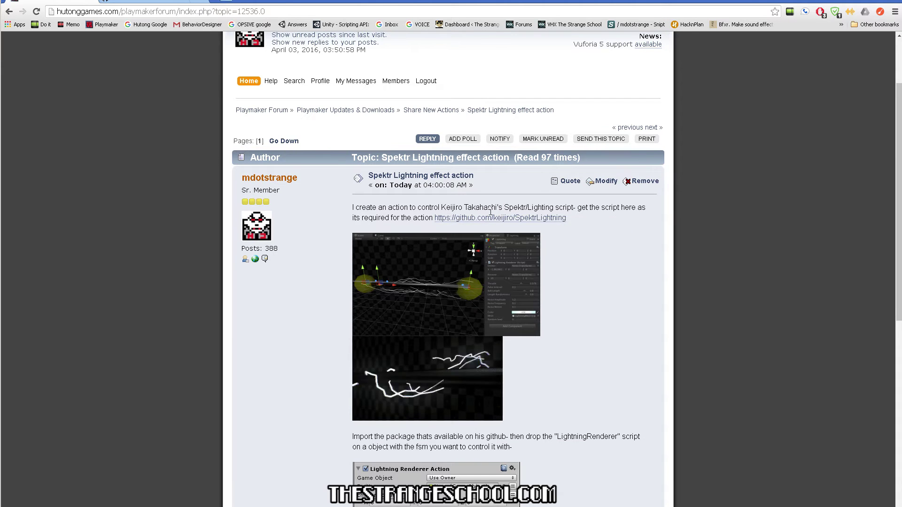
key("ctrl+Tab")
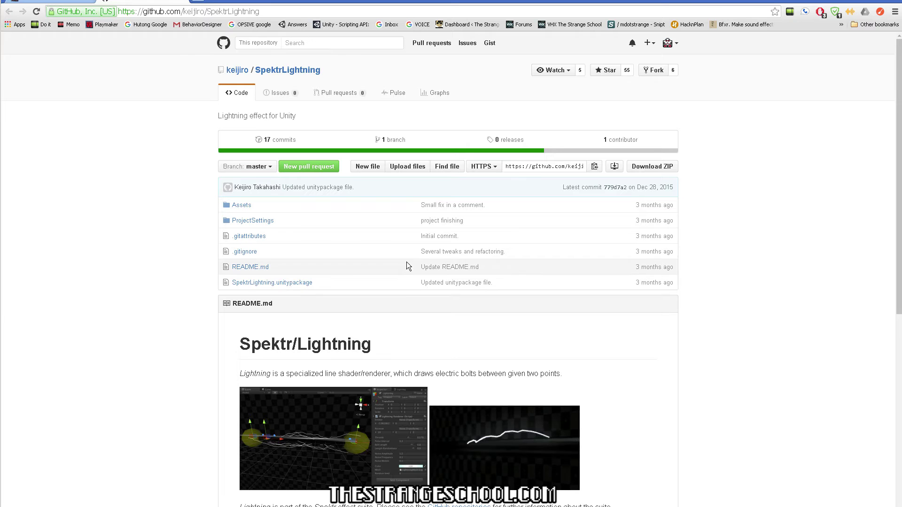
Download SpektrLightning.unitypackage from its Raw link, then restore the Chrome window over Unity.
scroll(226, 272, "down", 1)
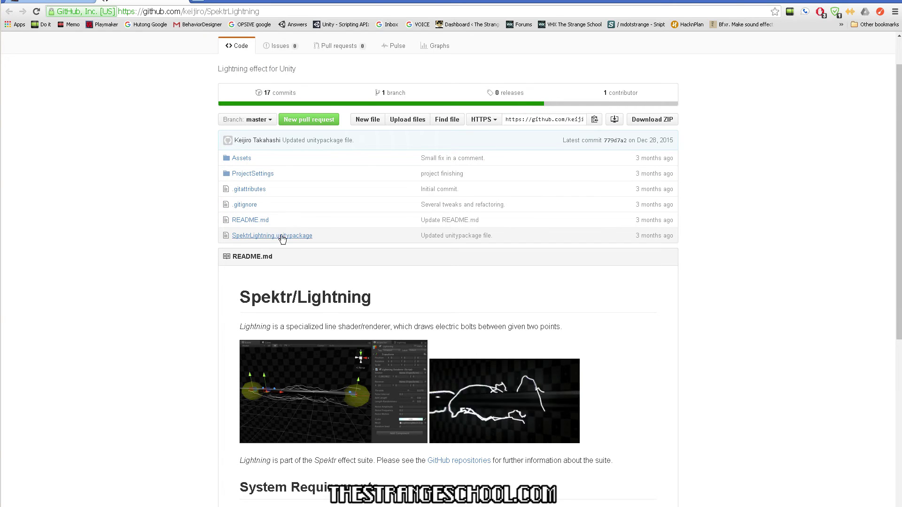
left_click(298, 236)
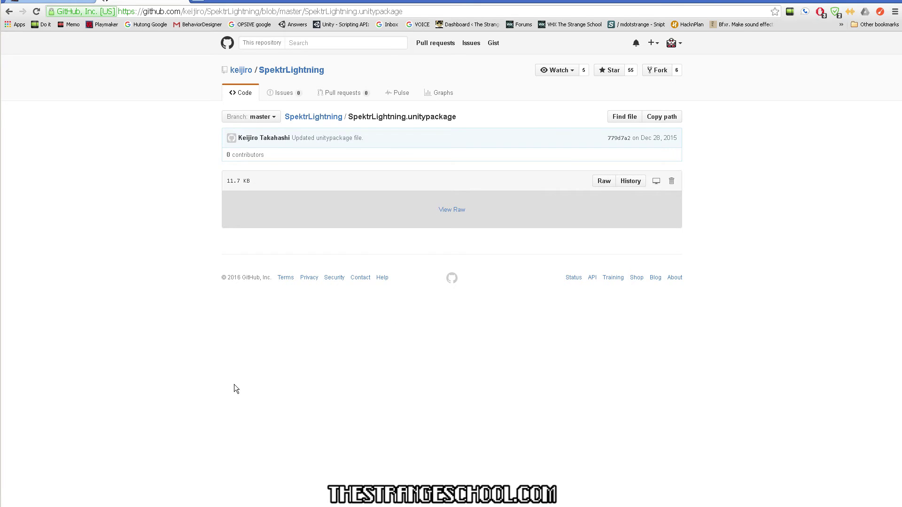
left_click(603, 182)
left_click_drag(617, 4, 517, 55)
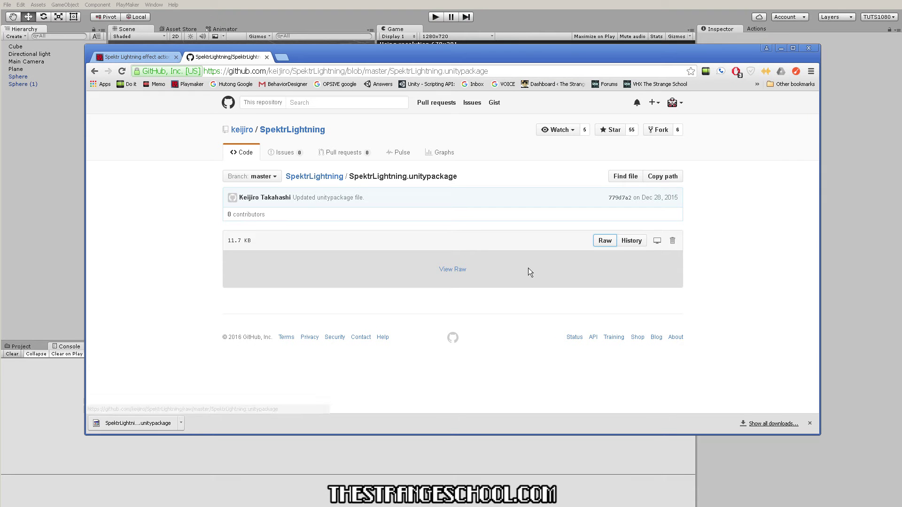
Import the downloaded SpektrLightning package and browse to Assets/Spektr/Lightning in the Project window.
left_click(132, 424)
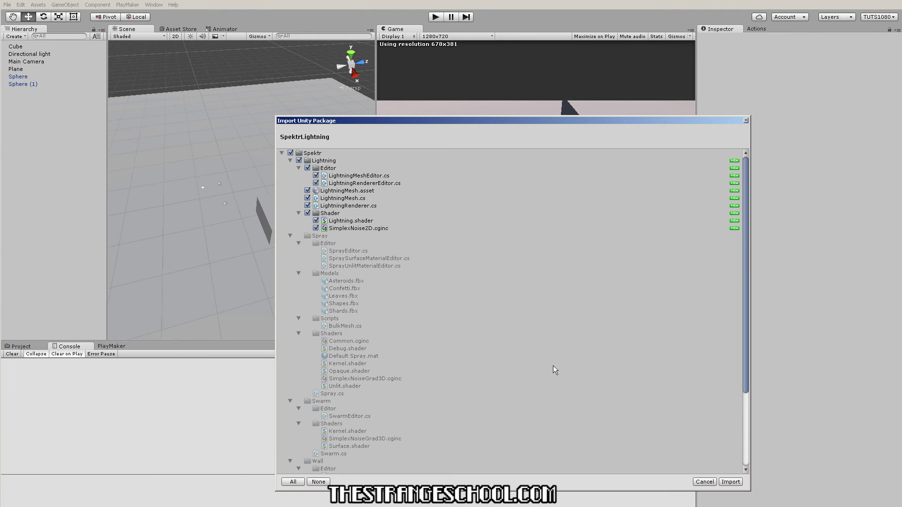
left_click(730, 483)
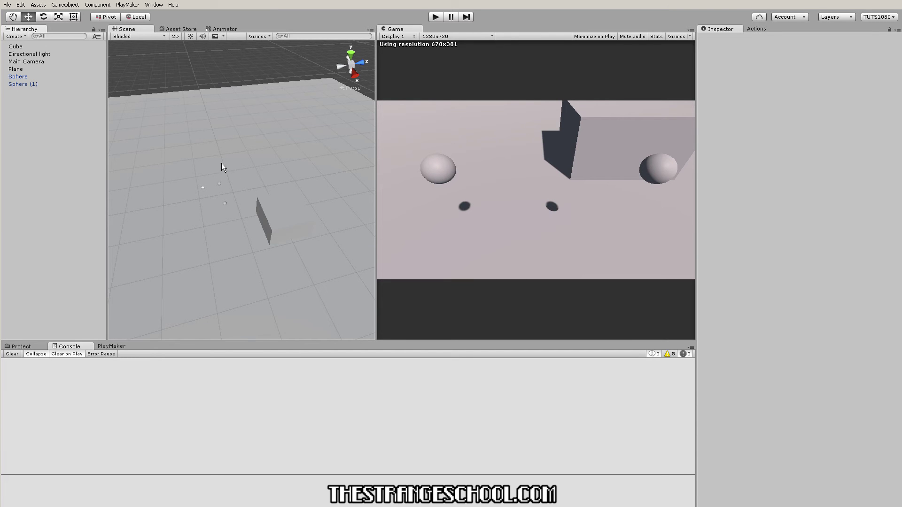
left_click(27, 345)
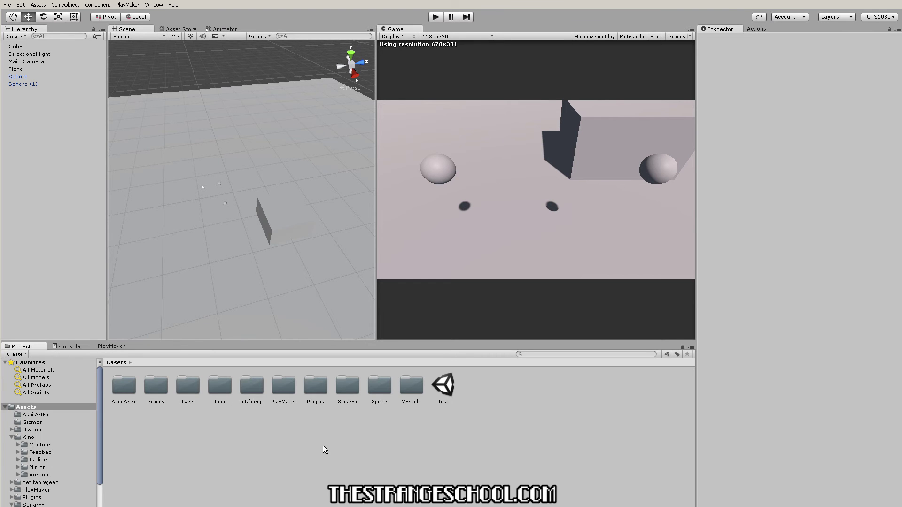
double_click(384, 393)
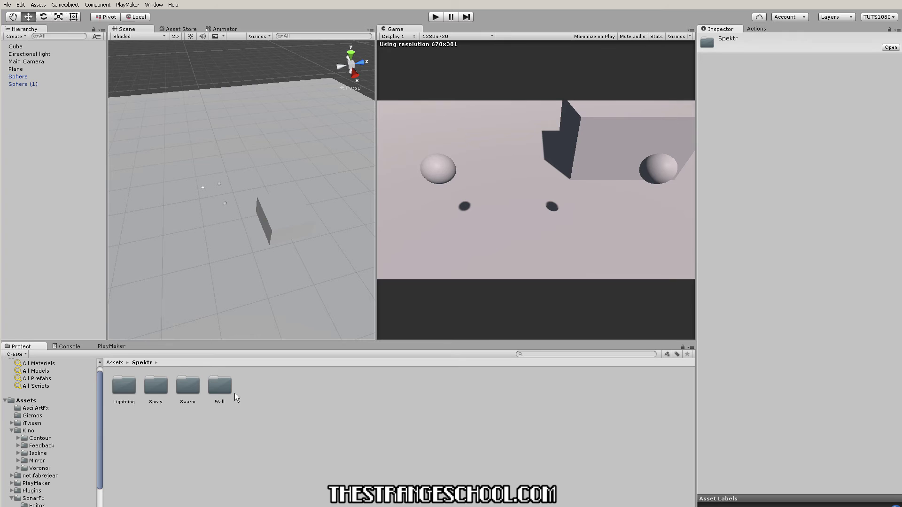
double_click(119, 387)
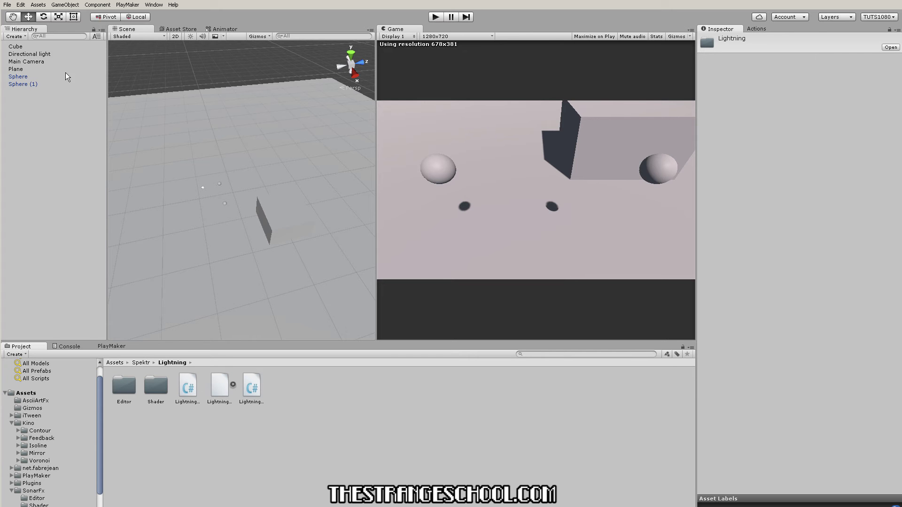
Create an empty GameObject named LightningMaster and drag the Lightning Renderer script onto it.
left_click(66, 8)
left_click(66, 15)
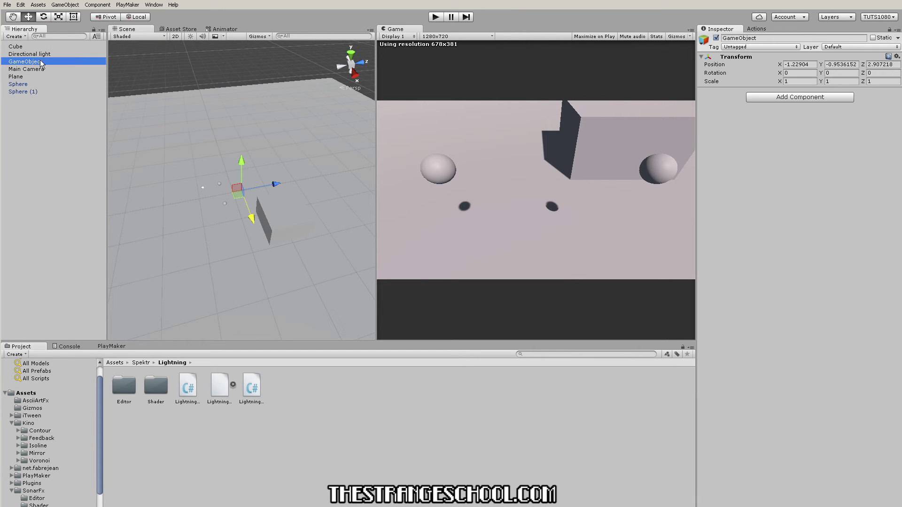
key("F2")
type("Ligh")
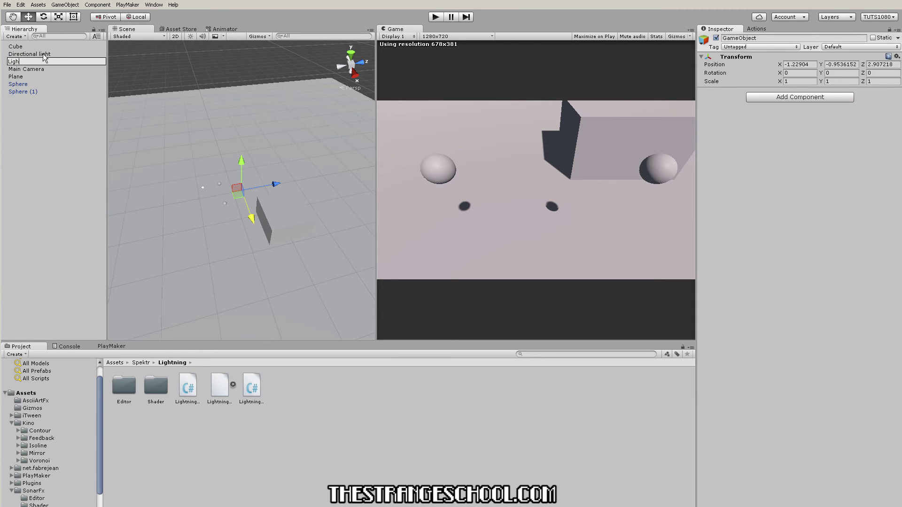
type("tningMaster")
key("Return")
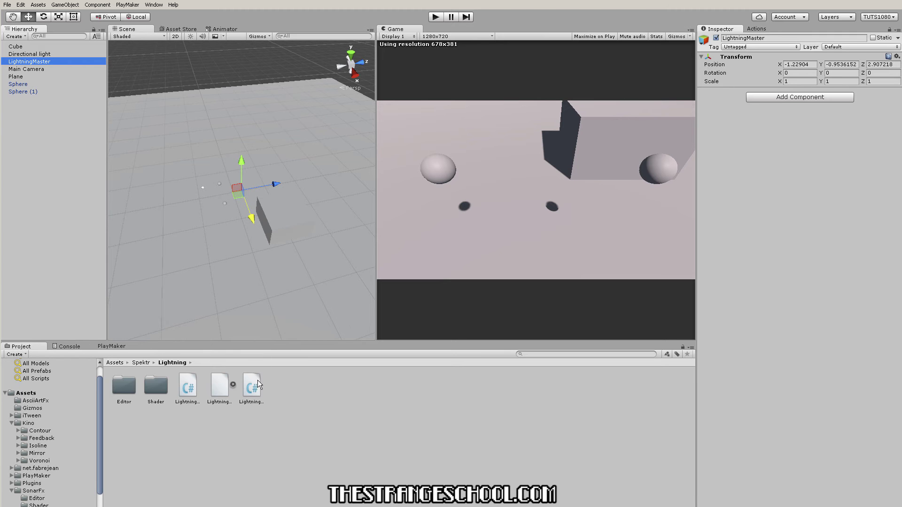
left_click_drag(252, 390, 770, 188)
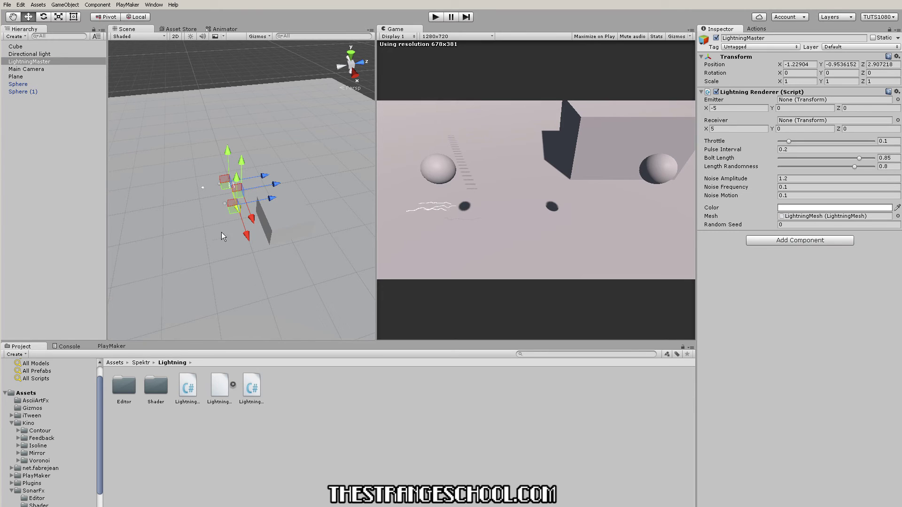
Play the scene, orbit the Scene view to watch the white lightning bolt, then stop.
left_click(436, 17)
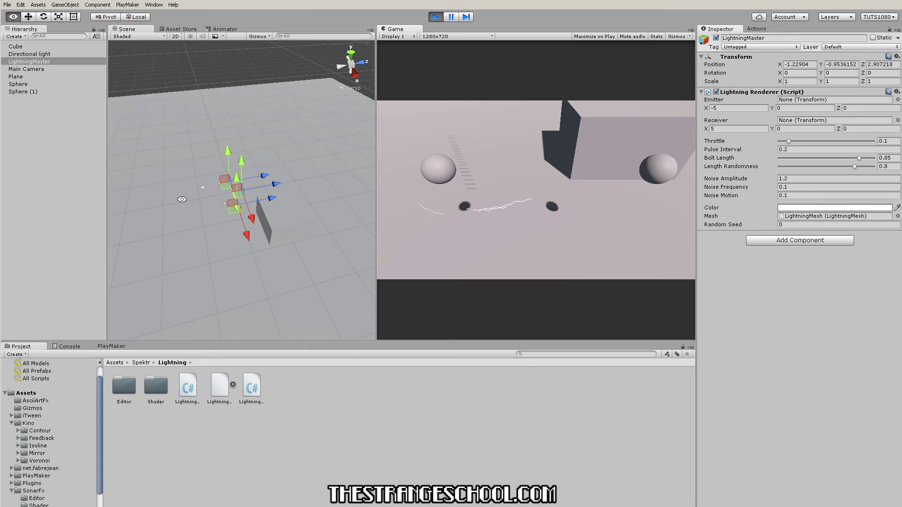
left_click_drag(202, 197, 432, 141, "alt")
left_click(435, 19)
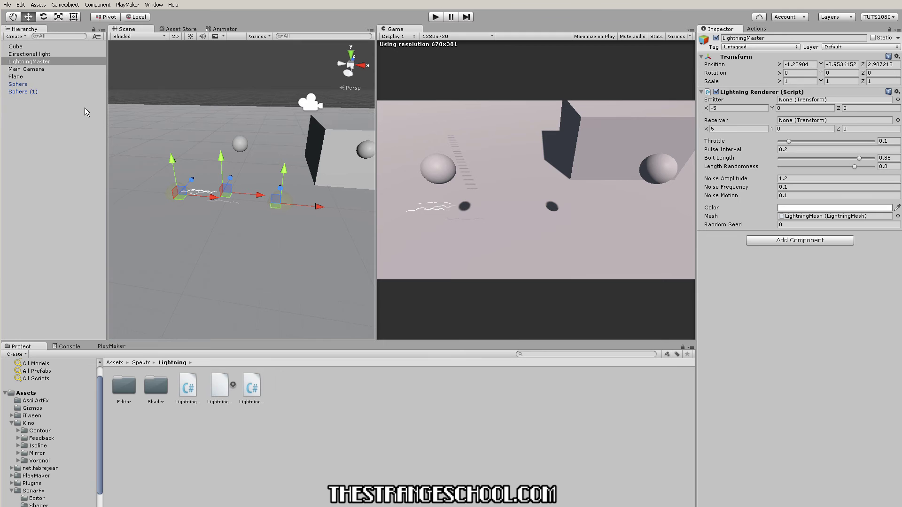
Go to the browser's Spektr Lightning forum thread and open the linked LightningRendererAction code.
left_click(128, 6)
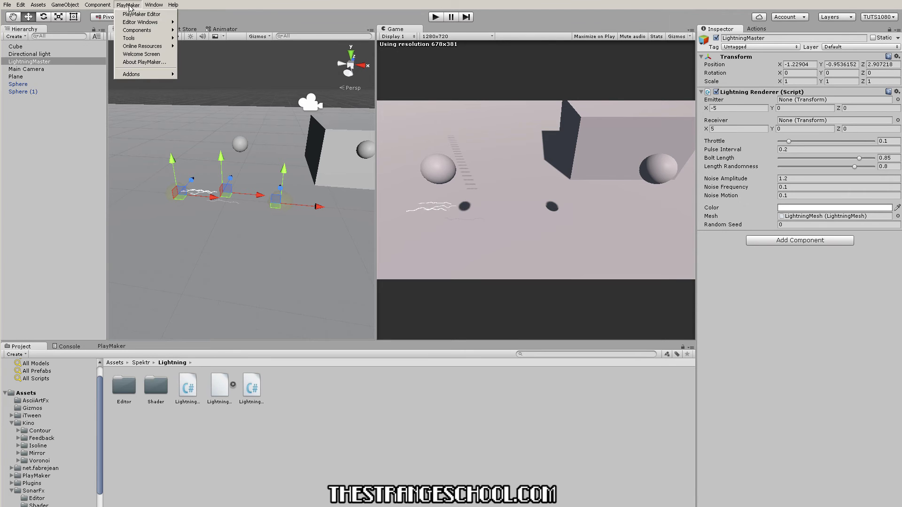
left_click(46, 202)
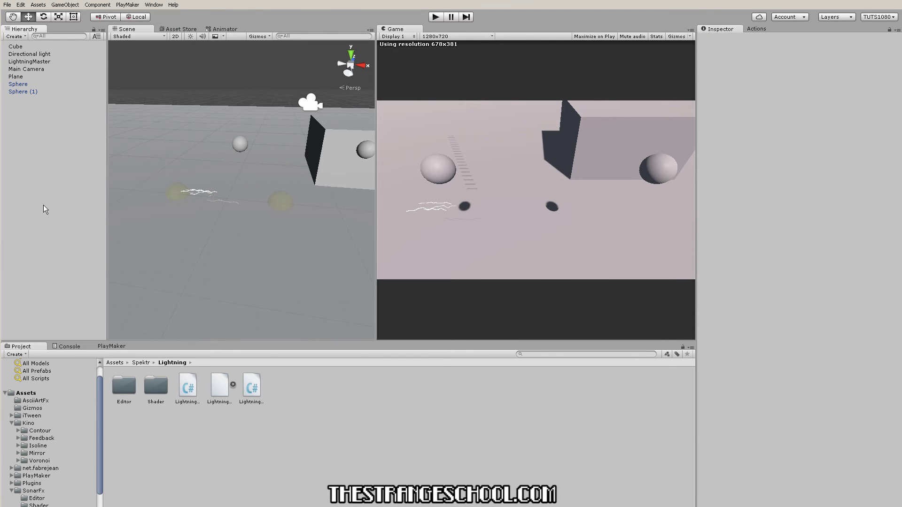
key("alt+Tab")
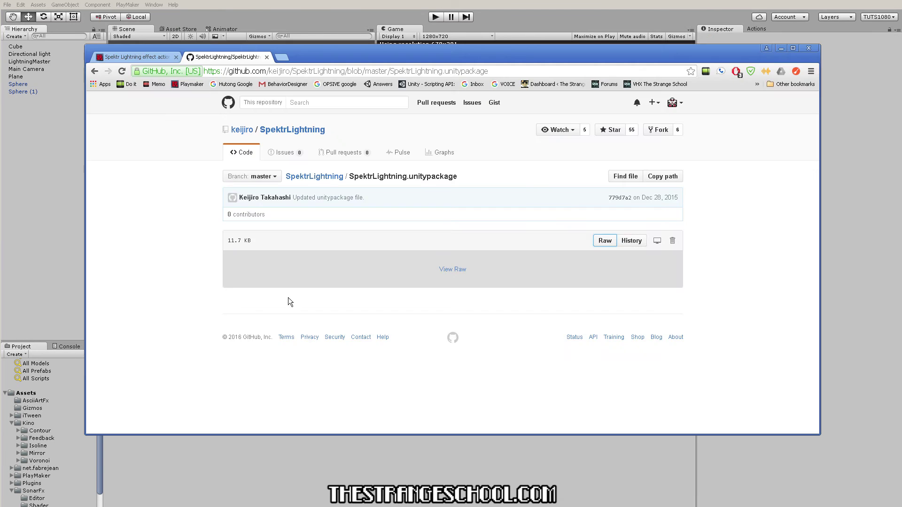
left_click(131, 57)
scroll(241, 274, "down", 6)
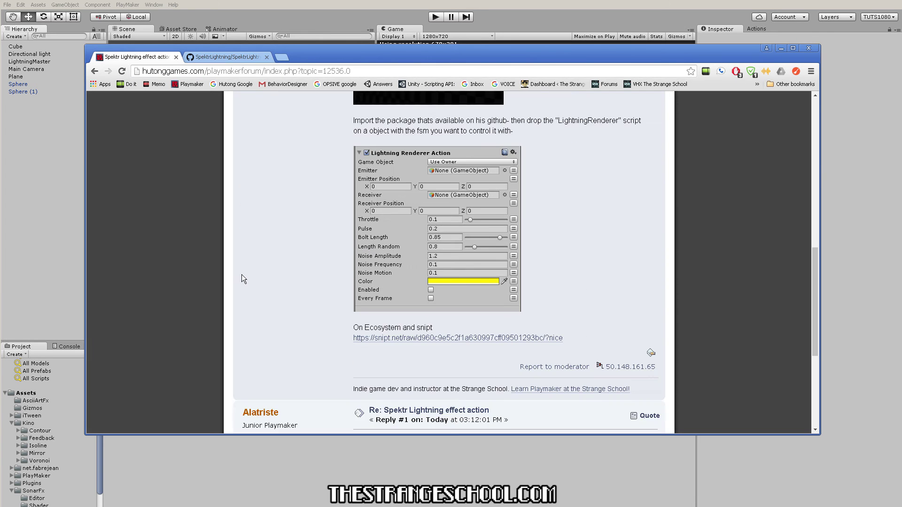
scroll(242, 274, "down", 2)
left_click(487, 244)
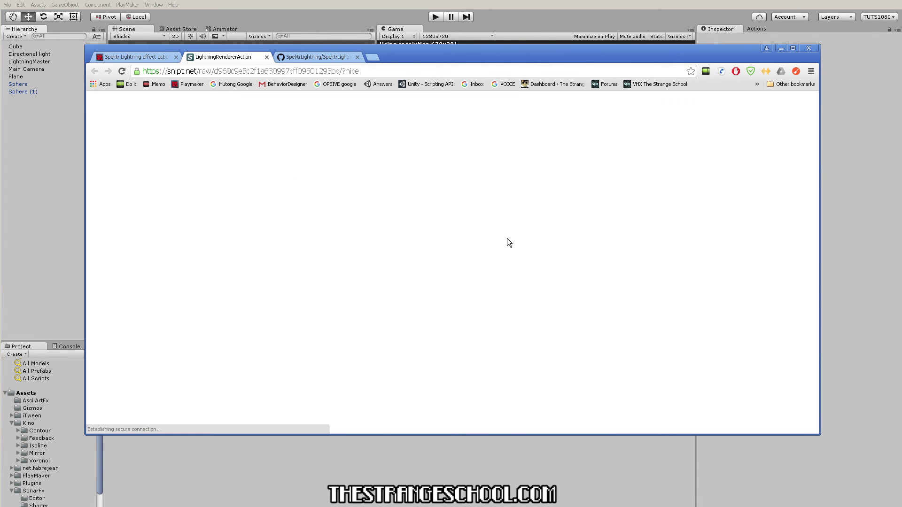
Review the snipt.net code, return to the forum thread, then go back to Unity.
scroll(252, 196, "down", 10)
scroll(260, 196, "up", 10)
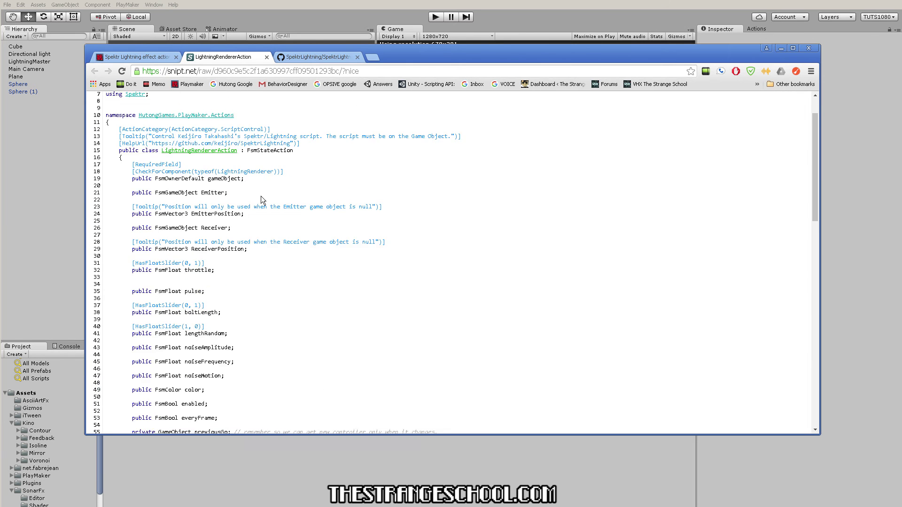
left_click(134, 57)
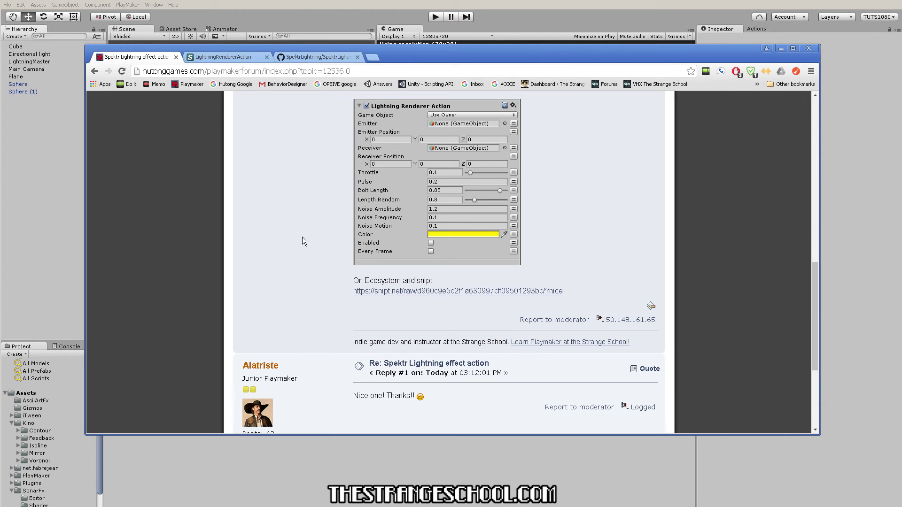
scroll(300, 249, "up", 1)
left_click(30, 190)
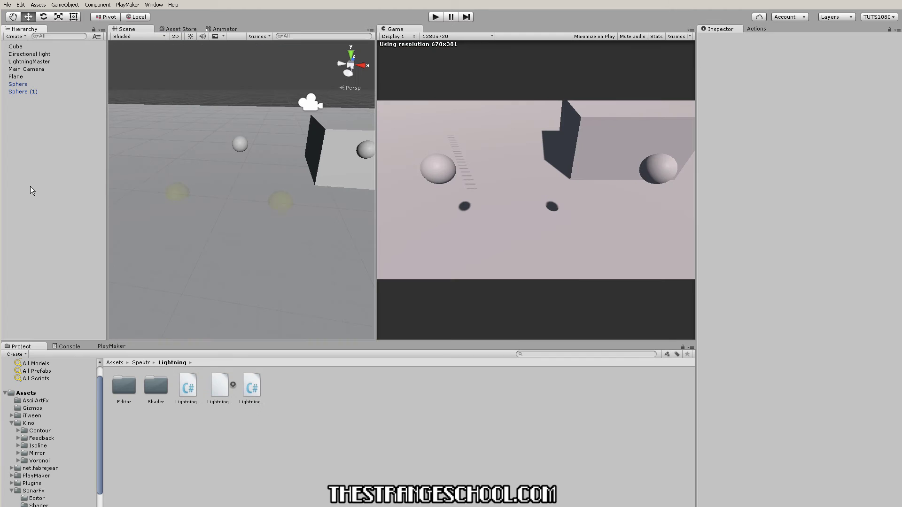
Open the PlayMaker Welcome Screen, view its Add-Ons page, and close it.
left_click(127, 5)
mouse_move(138, 74)
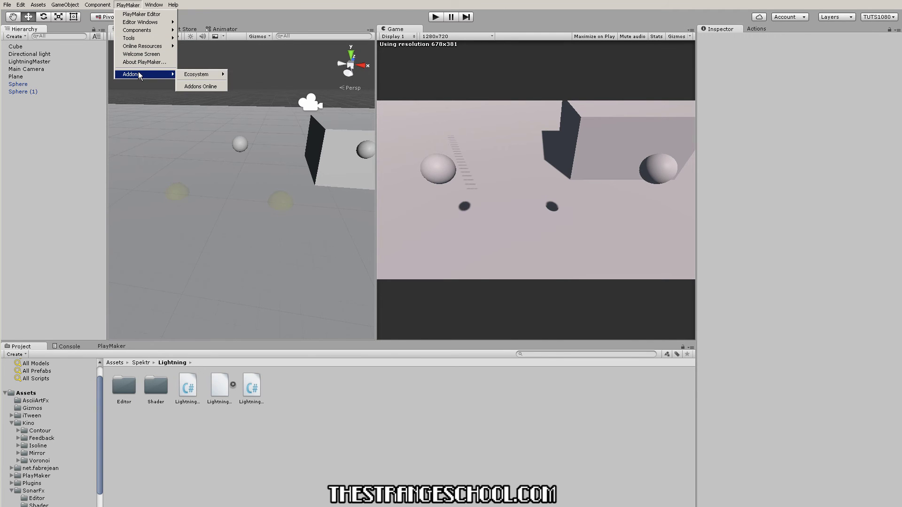
left_click(140, 55)
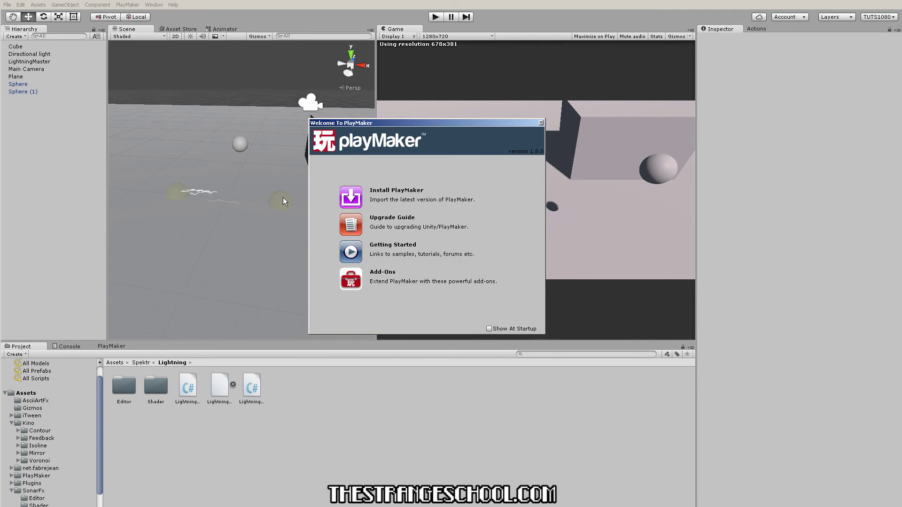
left_click(127, 5)
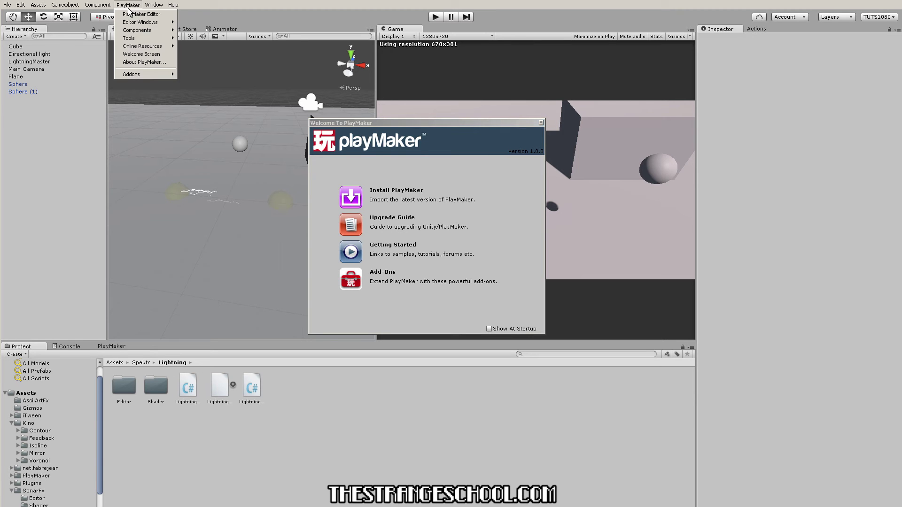
left_click(147, 57)
left_click(351, 280)
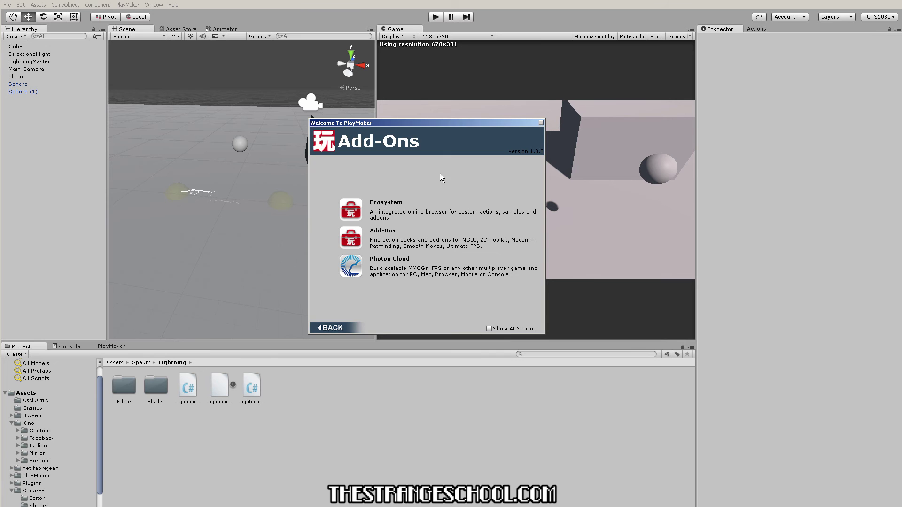
left_click(541, 123)
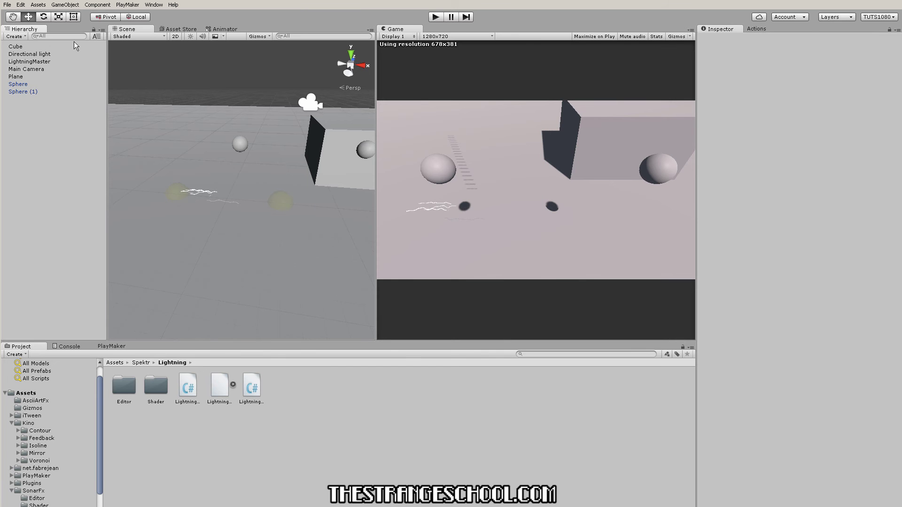
Open the Ecosystem Browser from PlayMaker > Addons > Ecosystem.
left_click(128, 5)
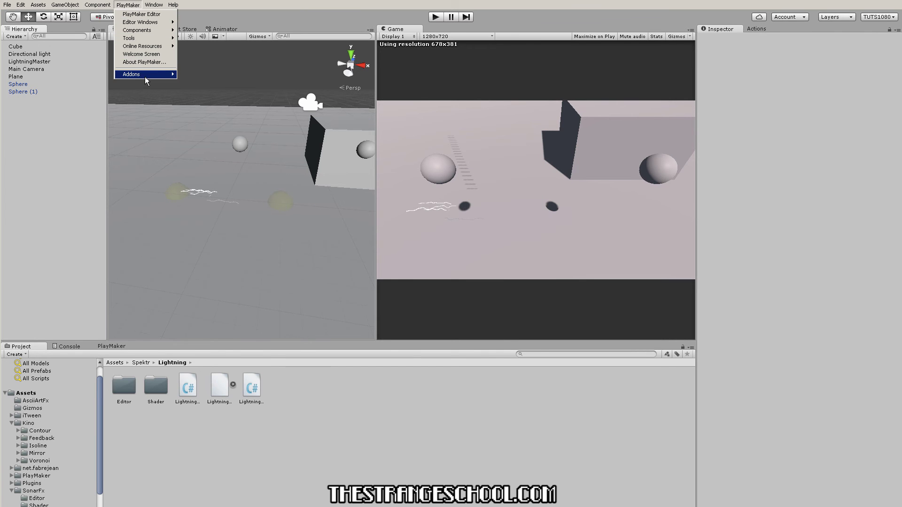
mouse_move(147, 74)
mouse_move(198, 78)
left_click(244, 74)
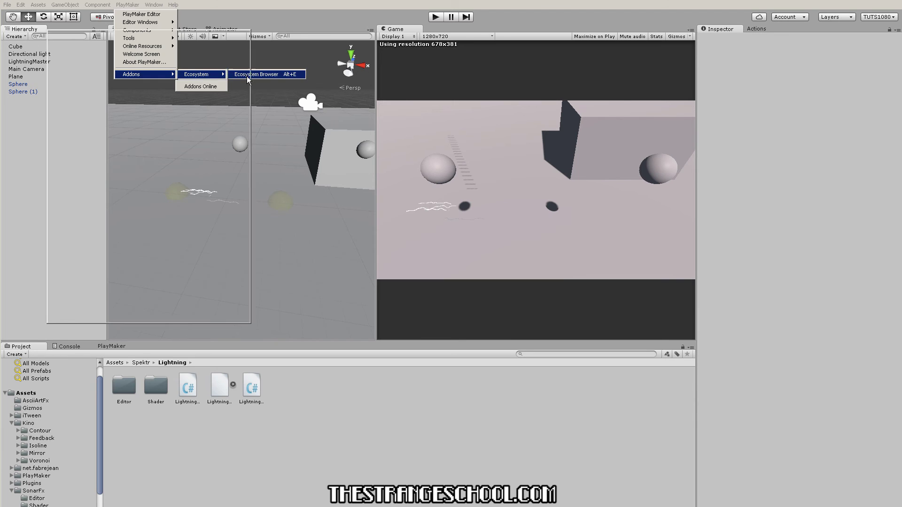
Search the Ecosystem for 'lightning', get the Lightning Renderer Action, and close the browser.
left_click(157, 63)
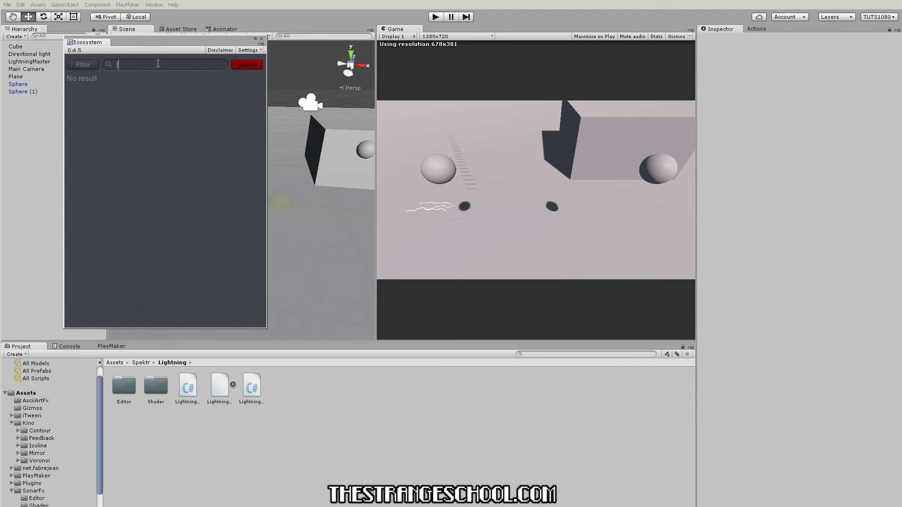
type("lightning")
key("Return")
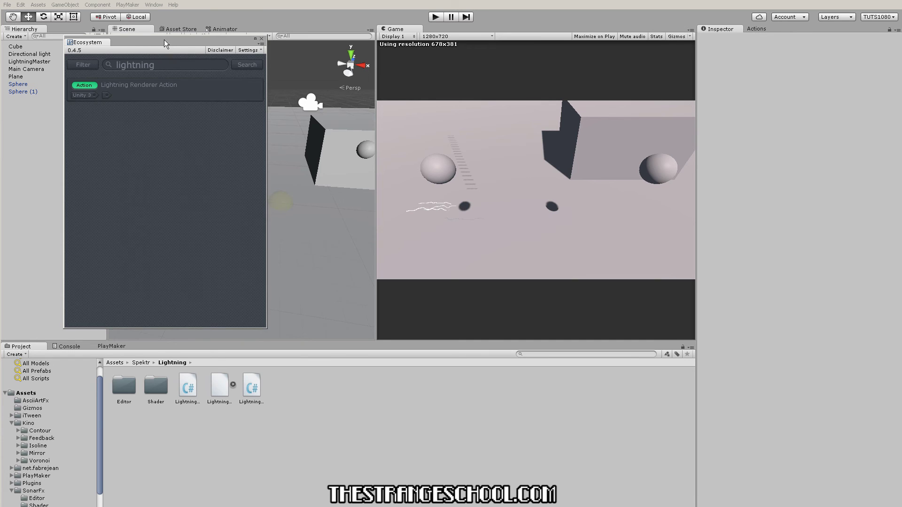
left_click_drag(165, 39, 285, 70)
left_click(367, 116)
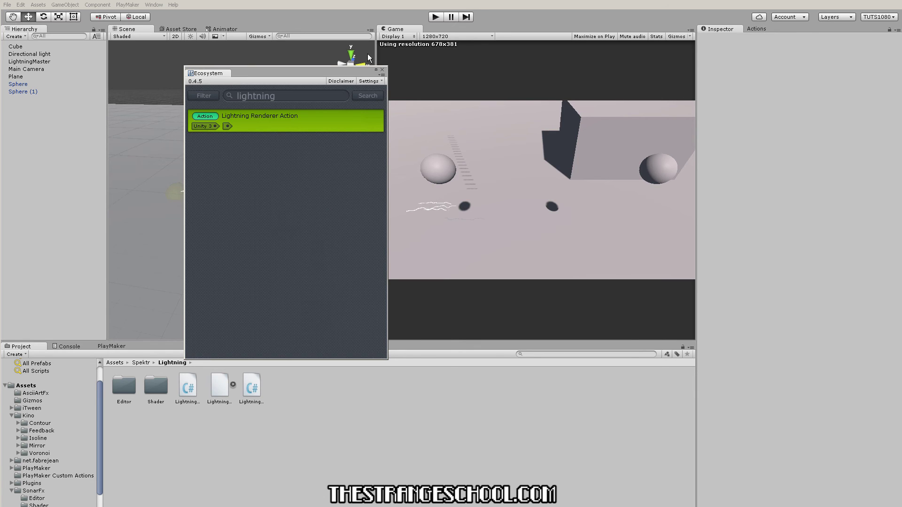
left_click(382, 68)
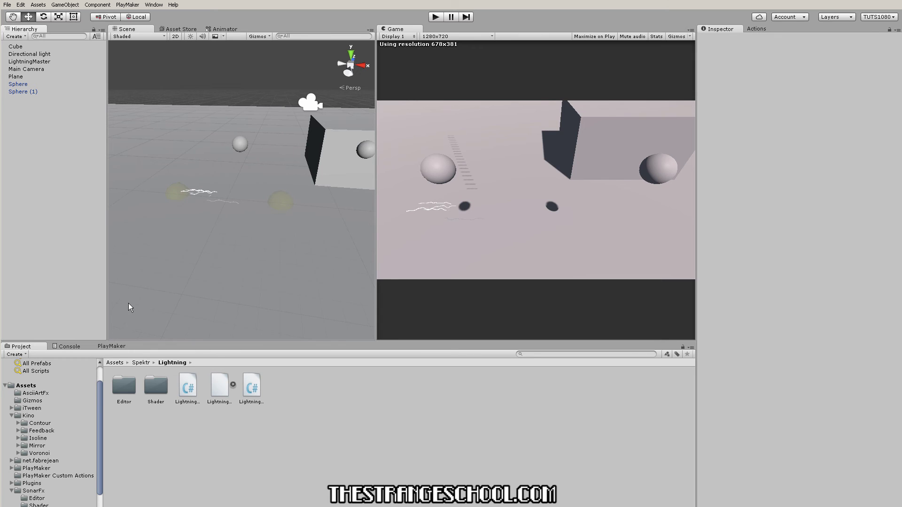
Add an FSM to LightningMaster and select Lightning Renderer Action in the Action Browser.
left_click(36, 62)
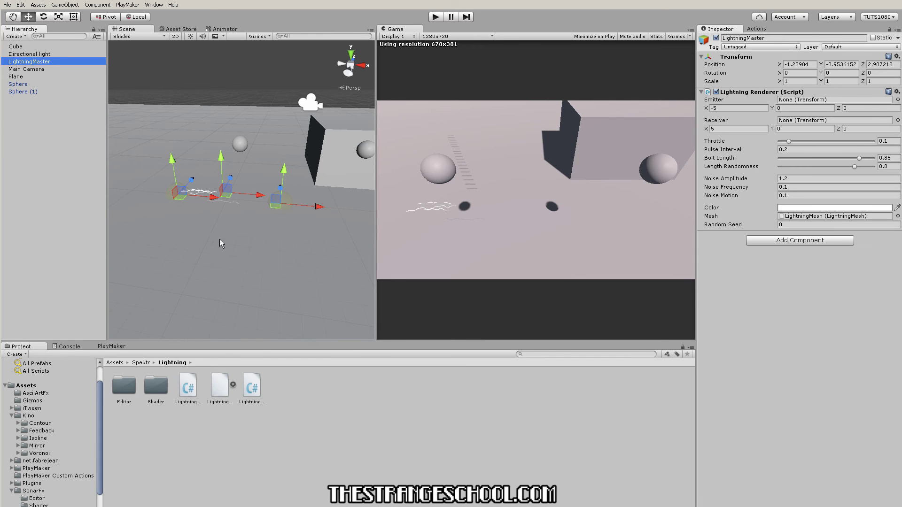
left_click(112, 346)
right_click(145, 411)
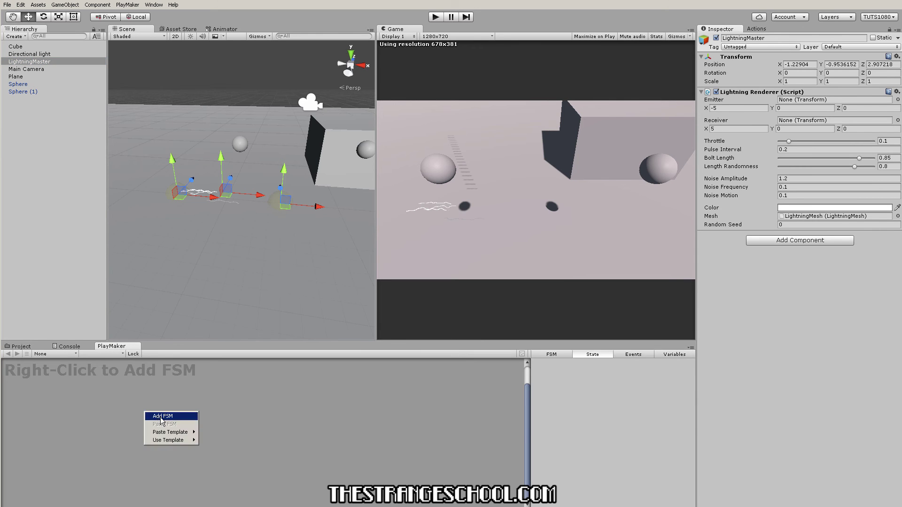
left_click(155, 416)
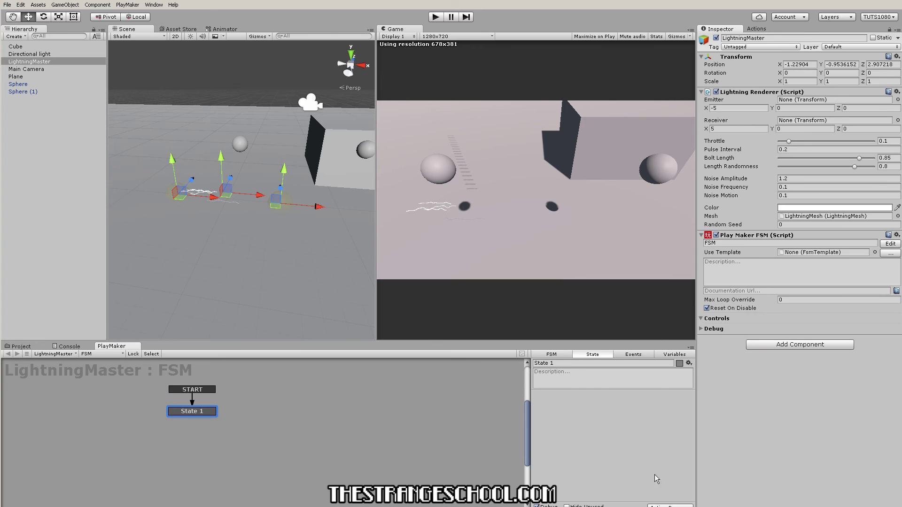
left_click(667, 505)
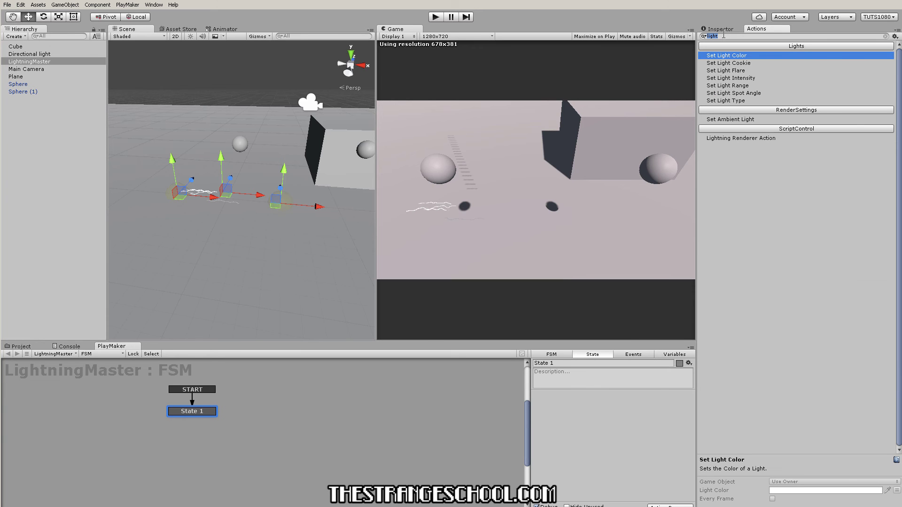
left_click(722, 138)
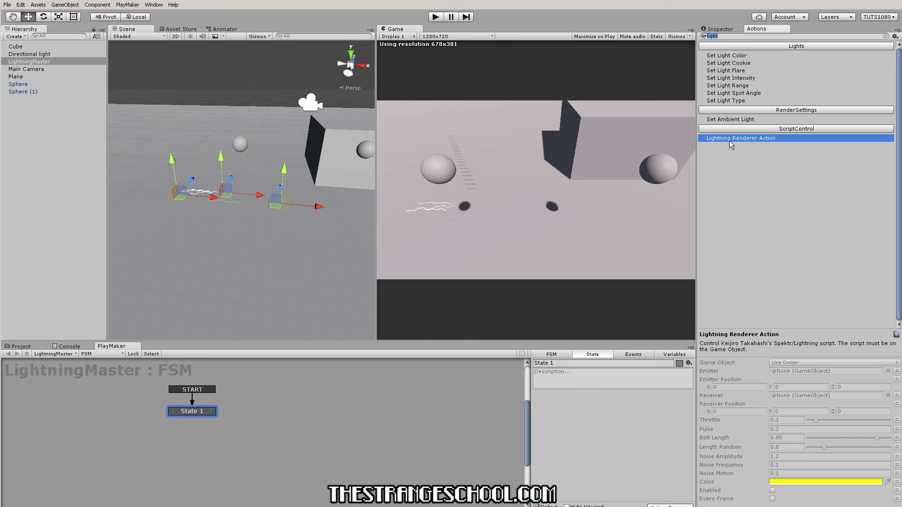
Add Lightning Renderer Action to State 1 with Sphere as emitter and Sphere (1) as receiver, and enable it.
double_click(730, 139)
left_click_drag(507, 342, 510, 251)
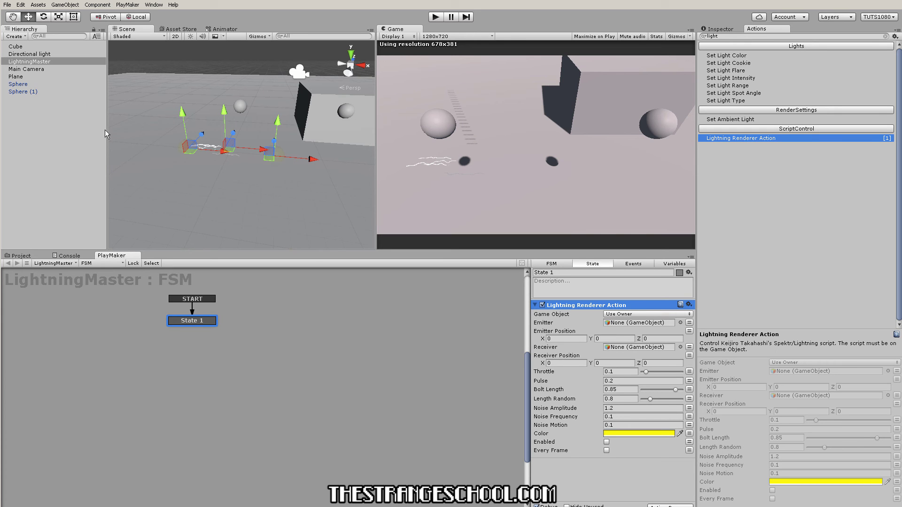
left_click_drag(18, 85, 616, 324)
left_click_drag(25, 92, 611, 347)
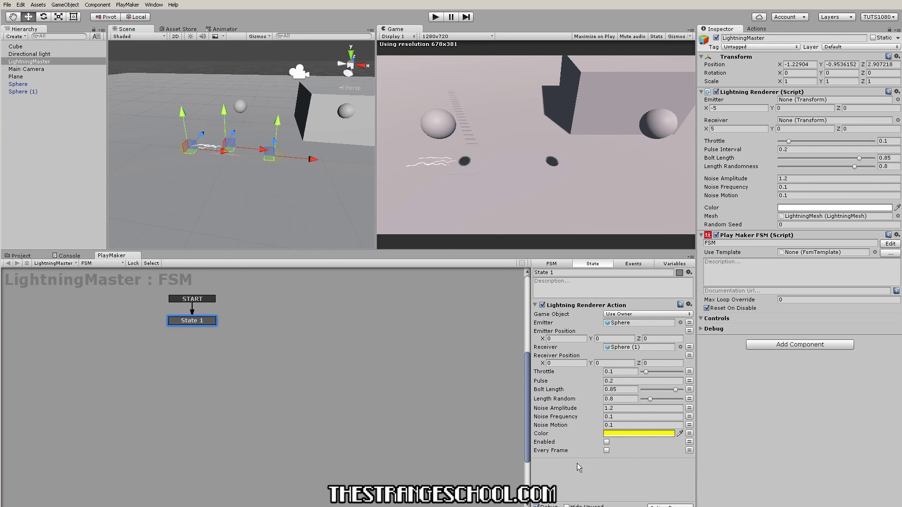
left_click(606, 442)
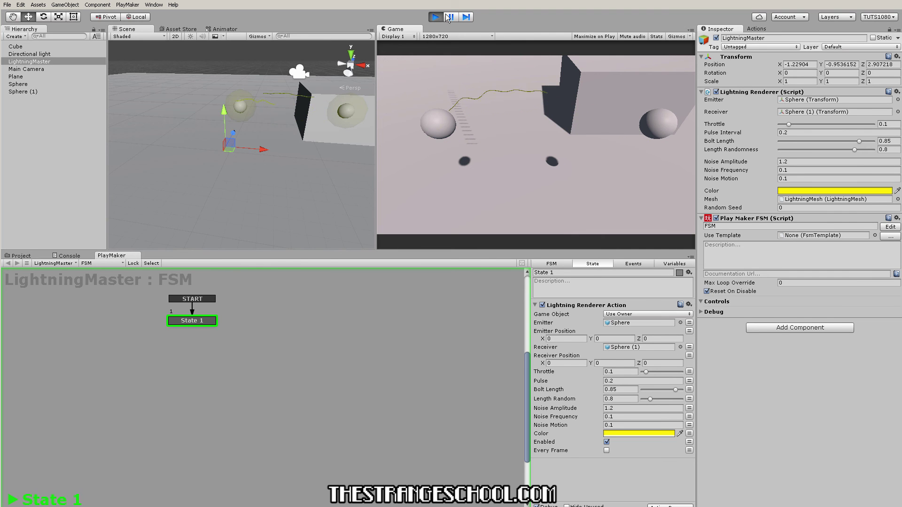
Tick Every Frame on the lightning action, then raise Throttle in play mode for more bolts.
key("ctrl+p")
left_click(606, 451)
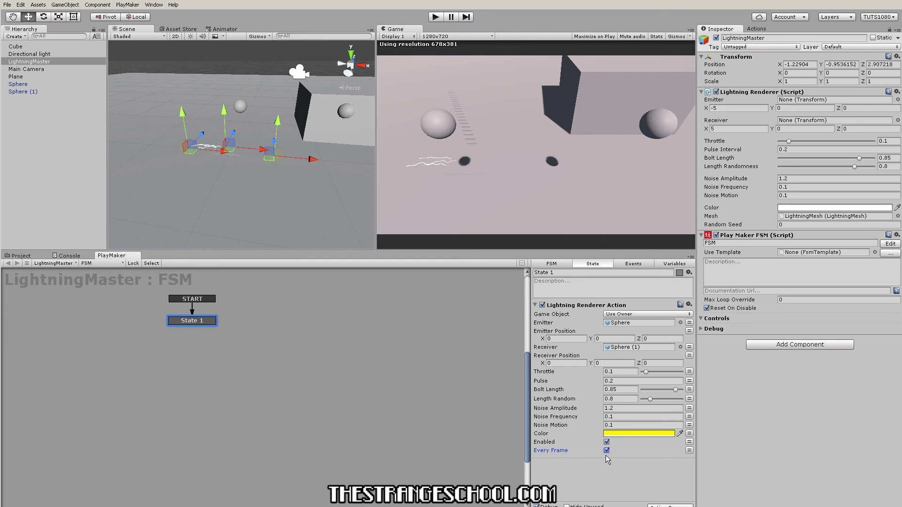
key("ctrl+p")
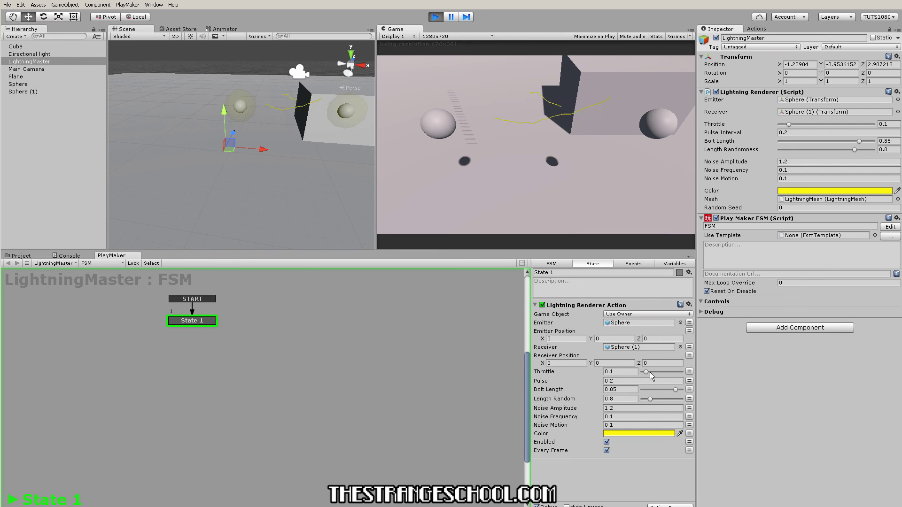
left_click_drag(646, 372, 683, 390)
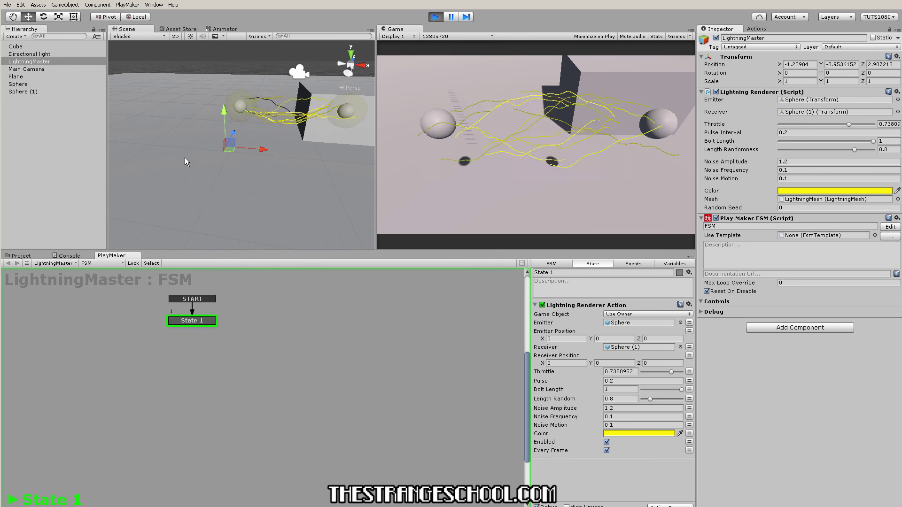
Drag the first Sphere far left in the Scene view and reselect LightningMaster.
left_click(240, 106)
mouse_move(242, 105)
left_mouse_down()
mouse_move(163, 111)
mouse_move(202, 106)
mouse_move(187, 104)
mouse_move(184, 93)
mouse_move(208, 78)
mouse_move(270, 113)
mouse_move(133, 132)
mouse_move(262, 128)
mouse_move(222, 136)
mouse_move(227, 109)
mouse_move(258, 109)
left_mouse_up()
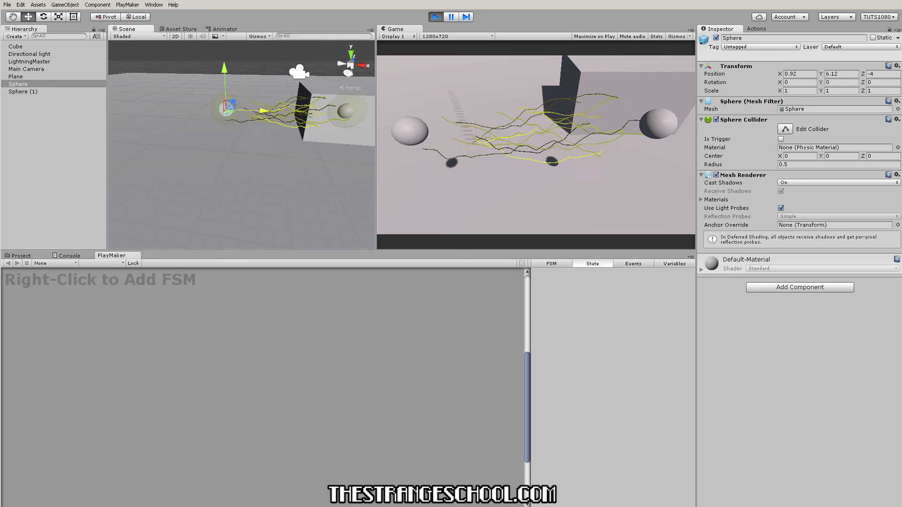
left_click(29, 61)
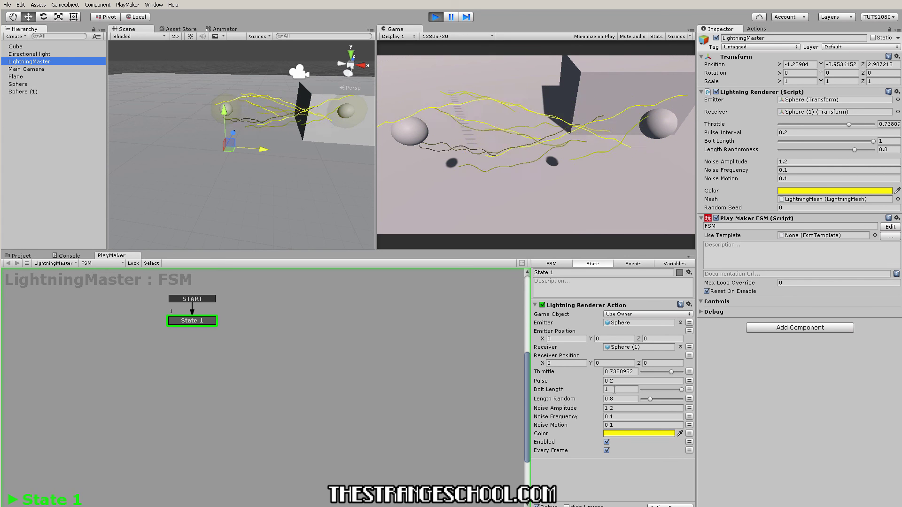
Lower Throttle and Length Random for thinner, longer bolts, then stop play and view the forum.
mouse_move(671, 371)
left_mouse_down()
mouse_move(645, 371)
mouse_move(655, 372)
left_mouse_up()
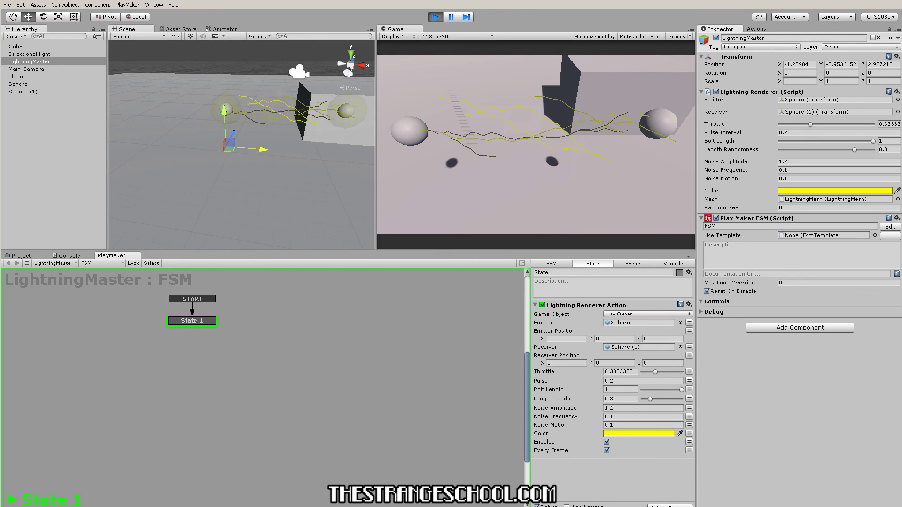
left_click_drag(650, 399, 676, 400)
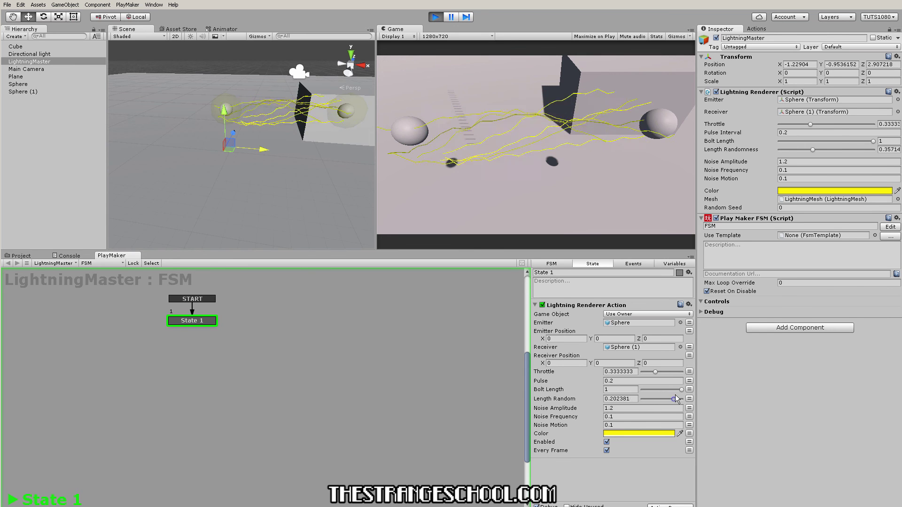
key("ctrl+p")
key("alt+Tab")
scroll(291, 170, "down", 1)
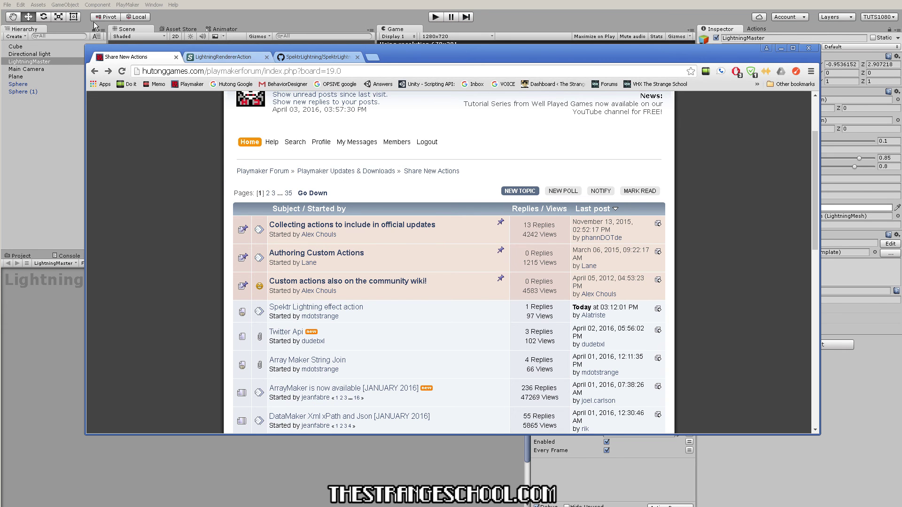
Review the LightningRendererAction code and SpektrLightning GitHub pages, then resume play mode in Unity.
left_click(225, 57)
left_click(310, 57)
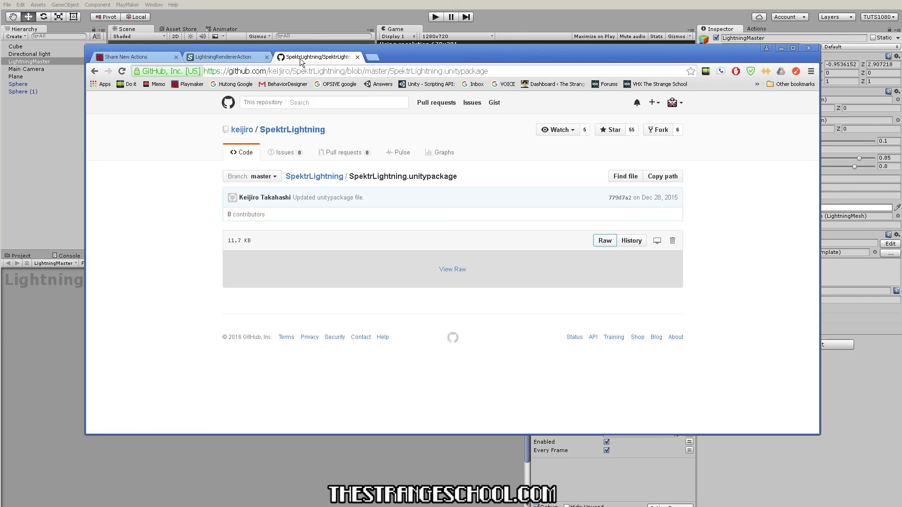
key("alt+Tab")
left_click(432, 19)
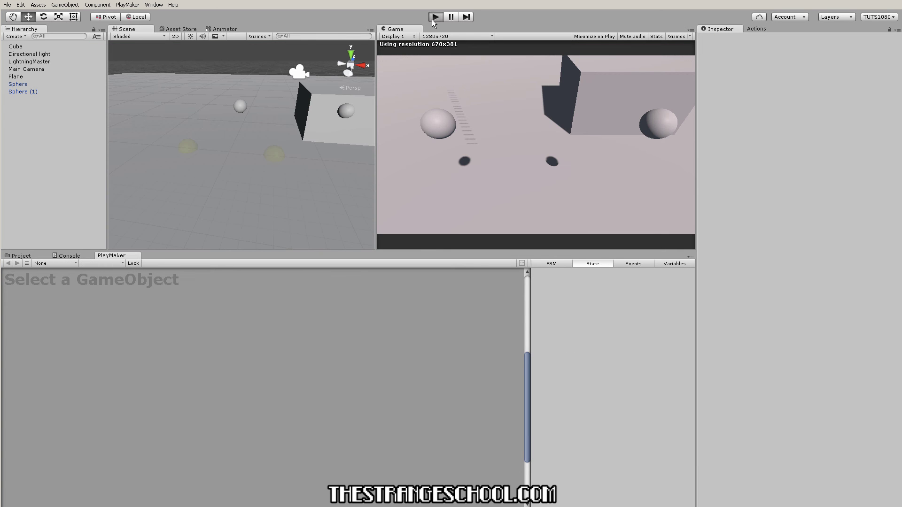